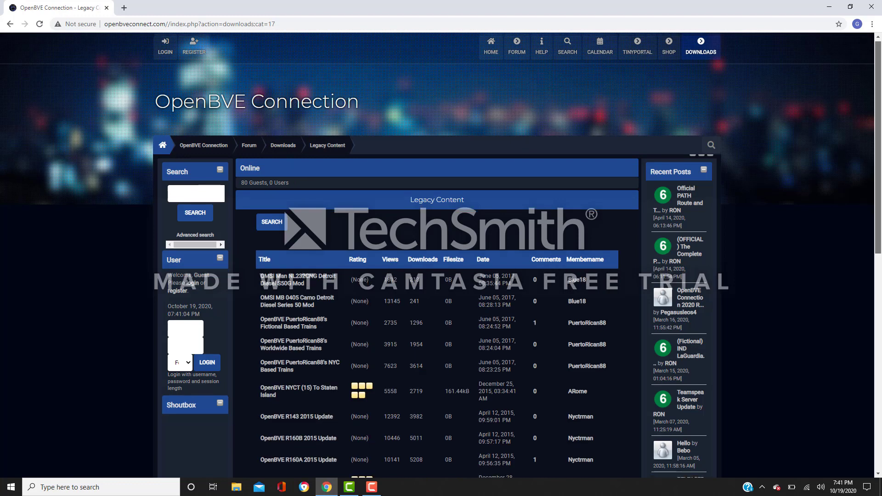
Download the OpenBVE (P) Manhattan Bound route from the Legacy Content list
scroll(881, 353, "down", 8)
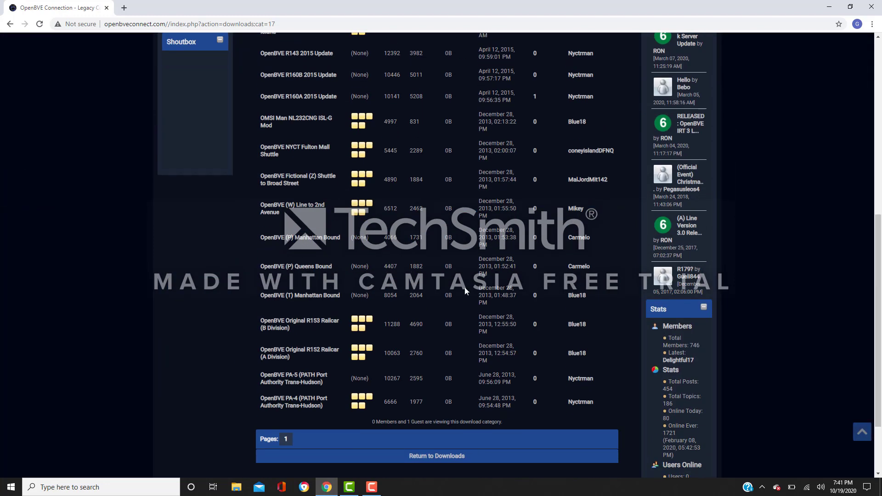
left_click(319, 238)
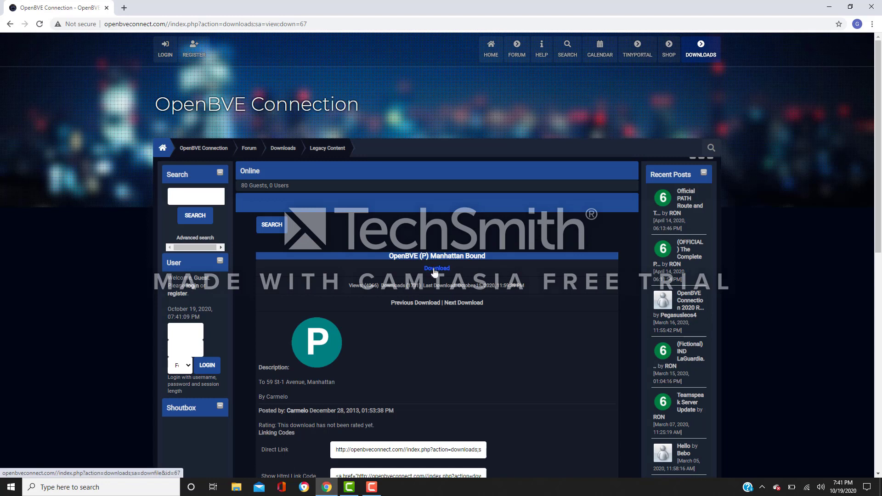
left_click(434, 270)
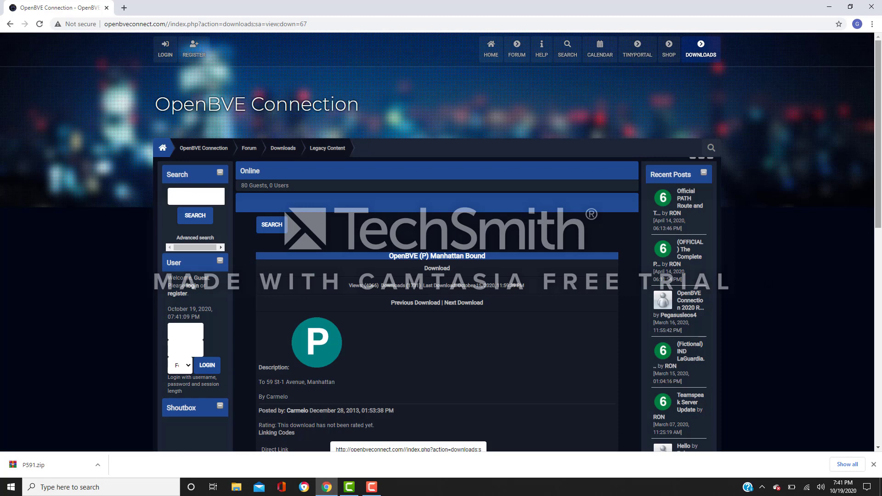
Show the downloaded P591.zip in its folder in File Explorer
left_click_drag(878, 225, 878, 343)
scroll(496, 286, "up", 6)
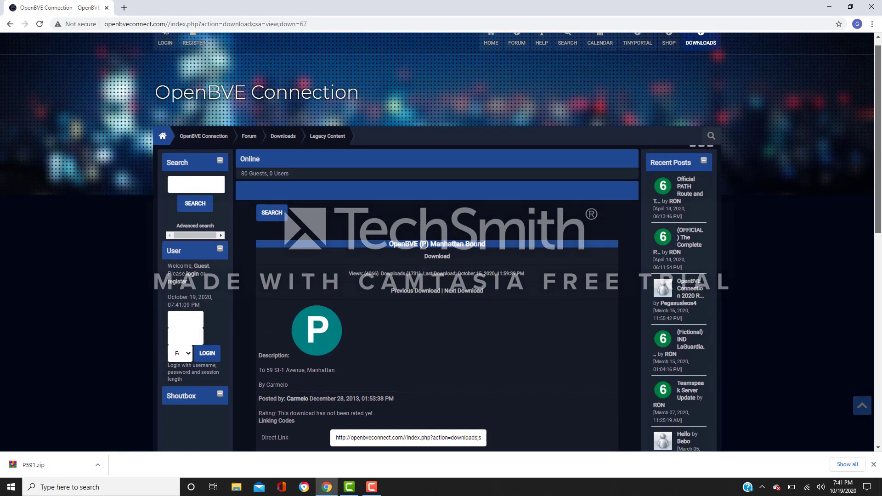
left_click(97, 461)
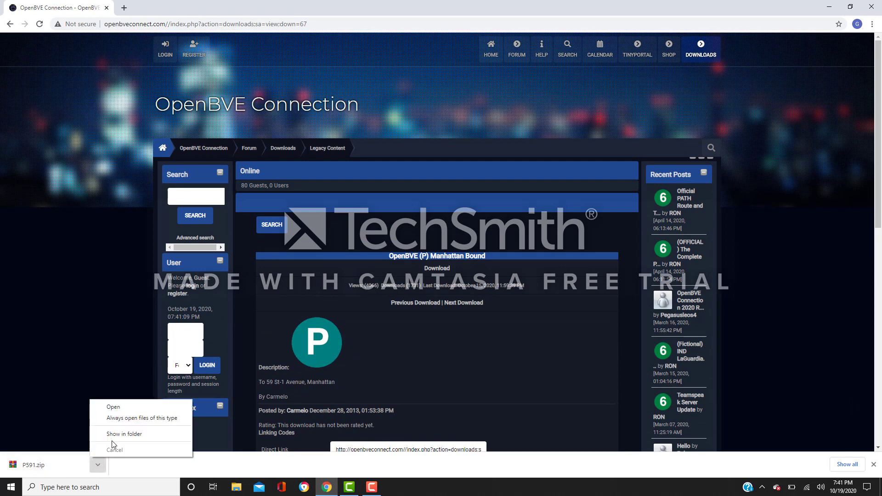
left_click(114, 431)
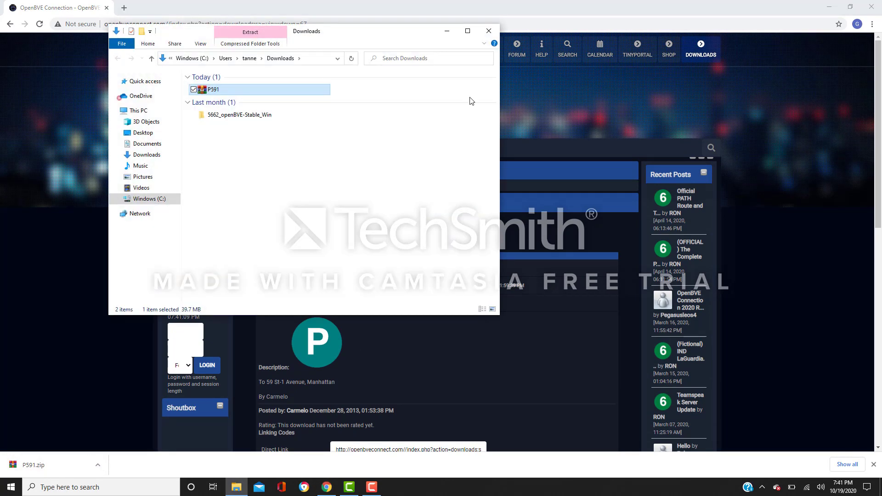
Remove P591.zip from the browser's download list and minimize the browser
left_click(847, 465)
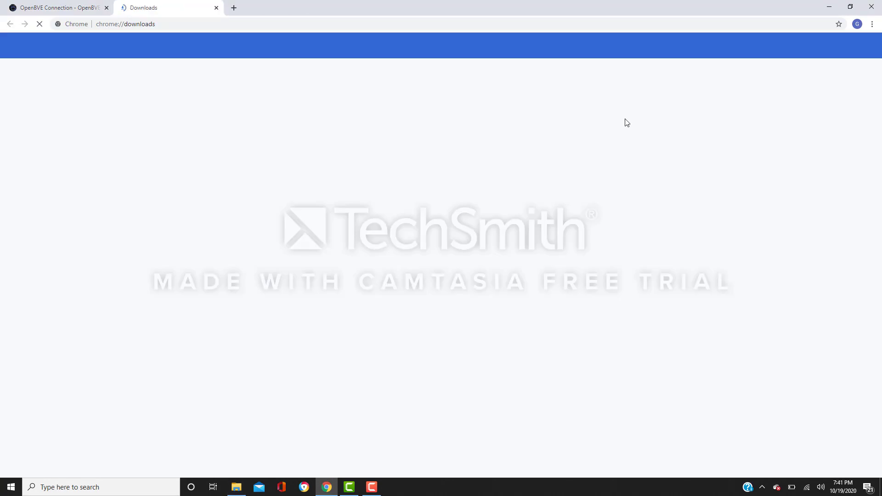
left_click(584, 102)
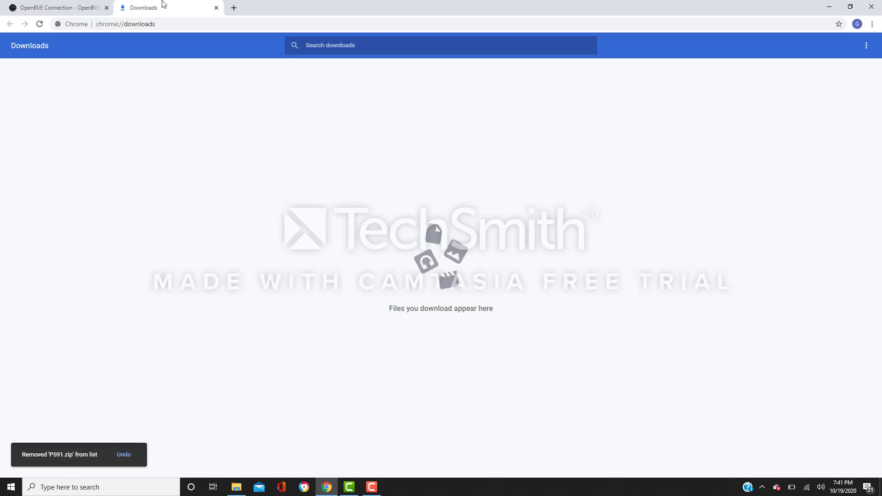
left_click(217, 7)
left_click(829, 7)
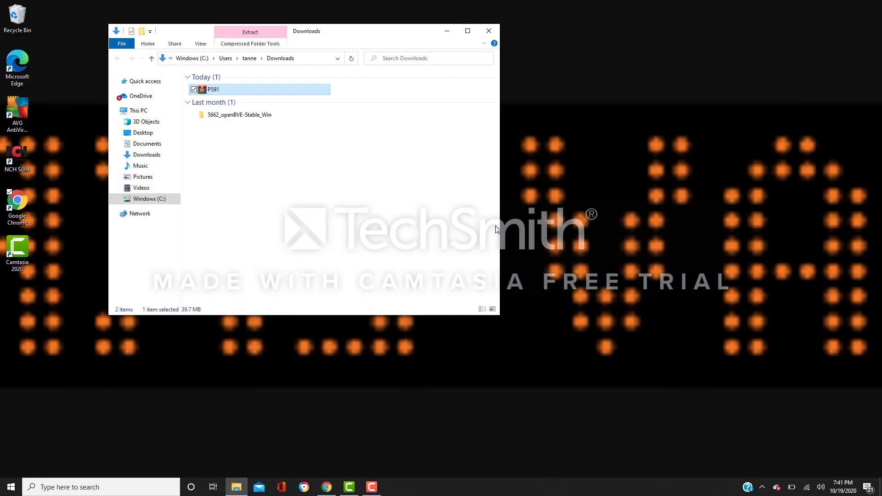
left_click(92, 487)
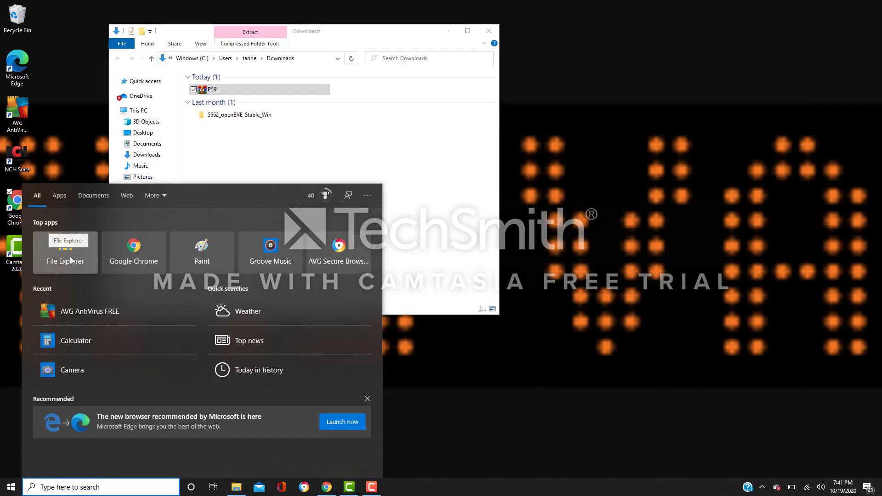
left_click(69, 257)
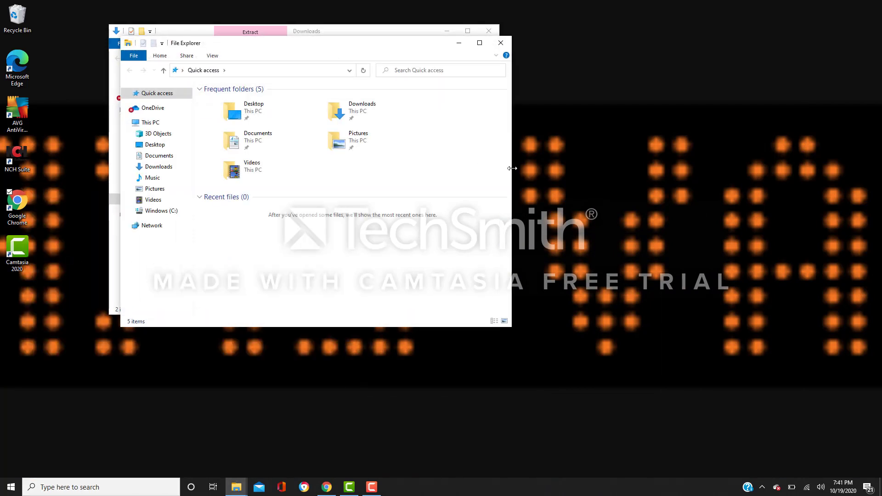
left_click_drag(512, 168, 877, 195)
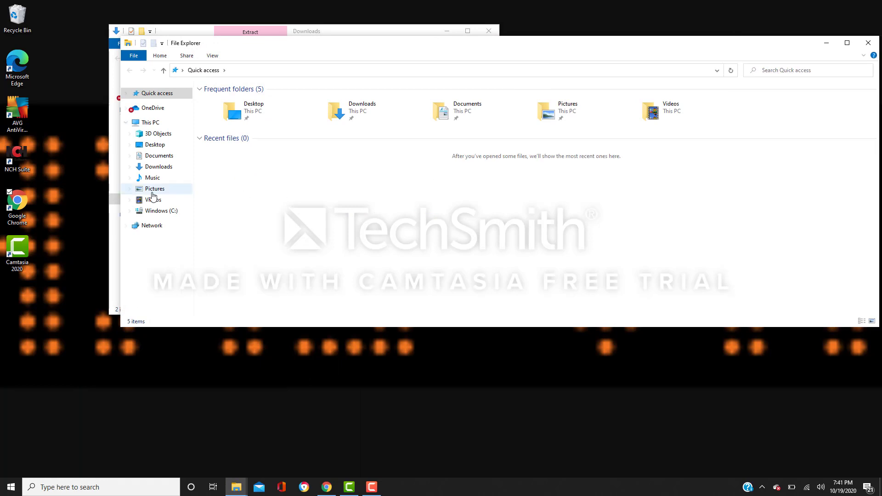
left_click_drag(133, 189, 125, 198)
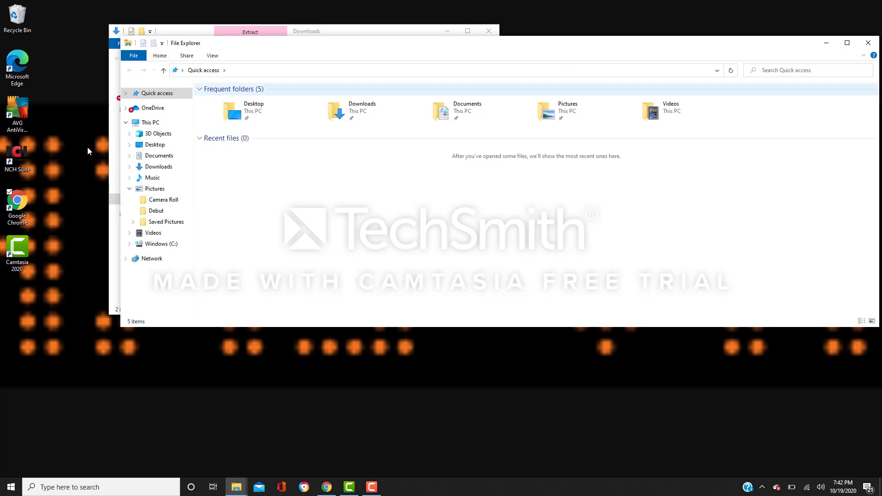
left_click(869, 43)
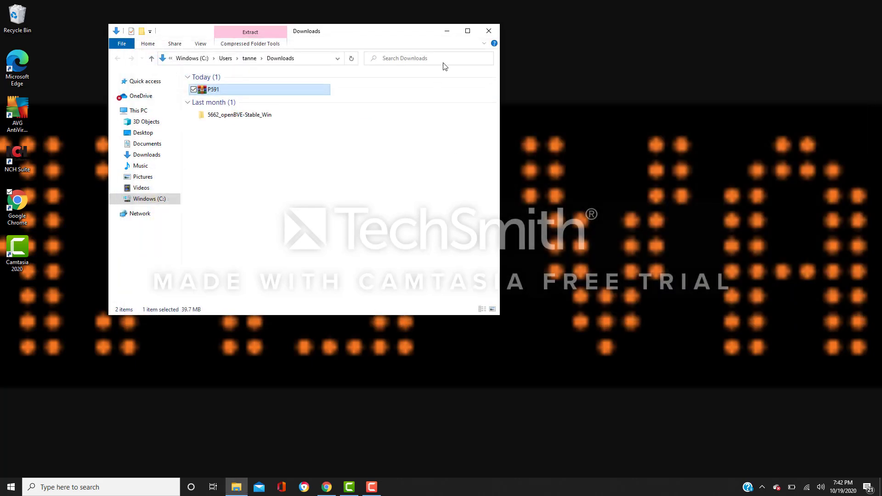
Extract P591.zip into a P591 folder in Downloads, delete the archive and close the window
left_click(377, 231)
right_click(274, 91)
left_click(212, 148)
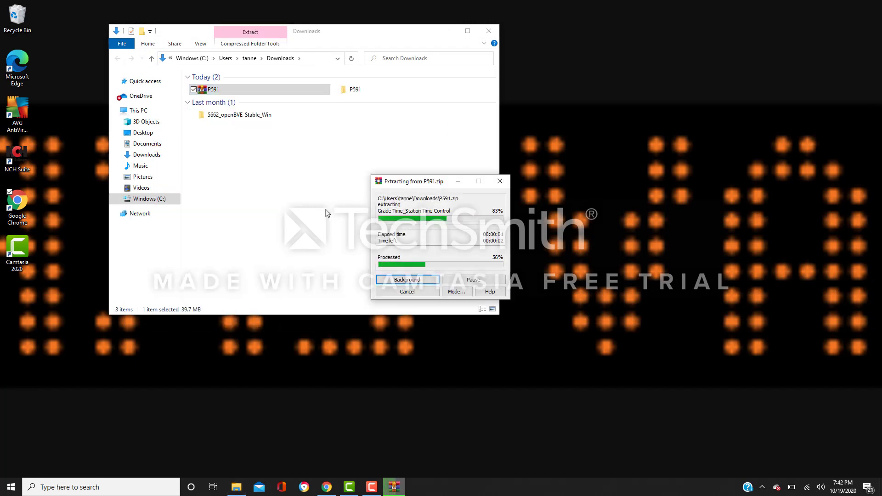
key("Delete")
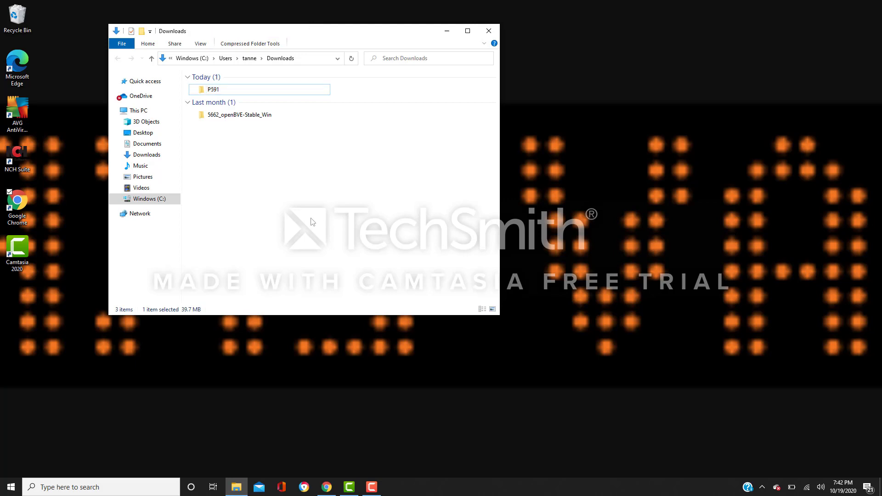
left_click(489, 31)
Open a new File Explorer window and show the Downloads folder in it
left_click(88, 493)
left_click(79, 262)
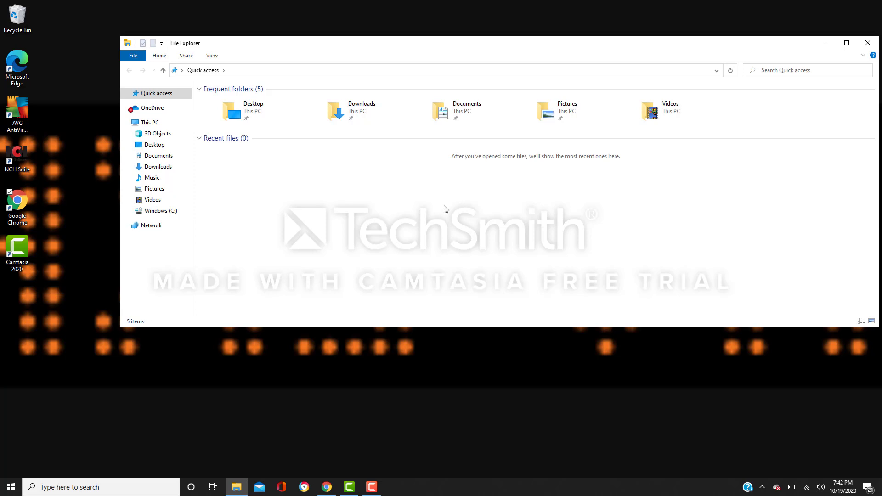
left_click(158, 166)
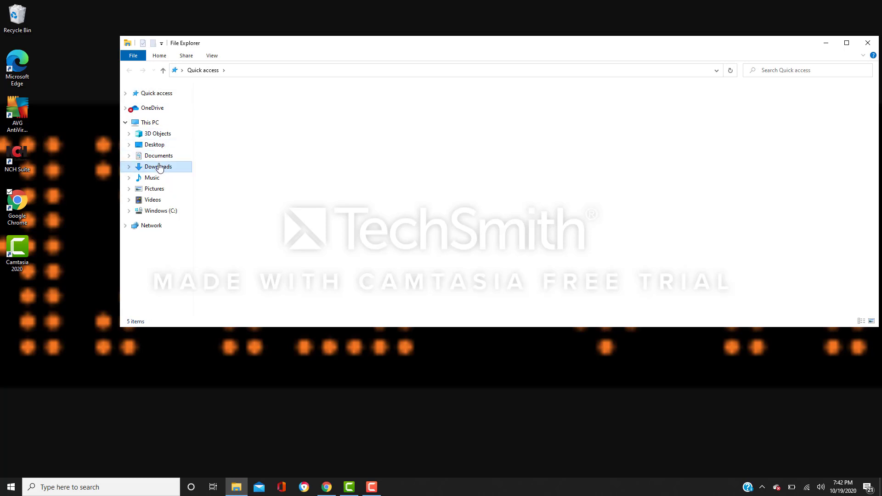
Open a second File Explorer window and resize both windows so they sit side by side
left_click(68, 487)
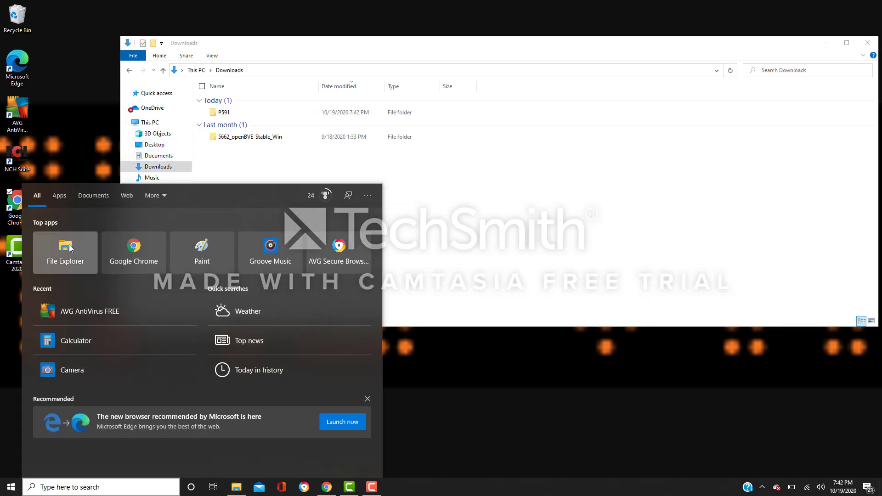
left_click(65, 251)
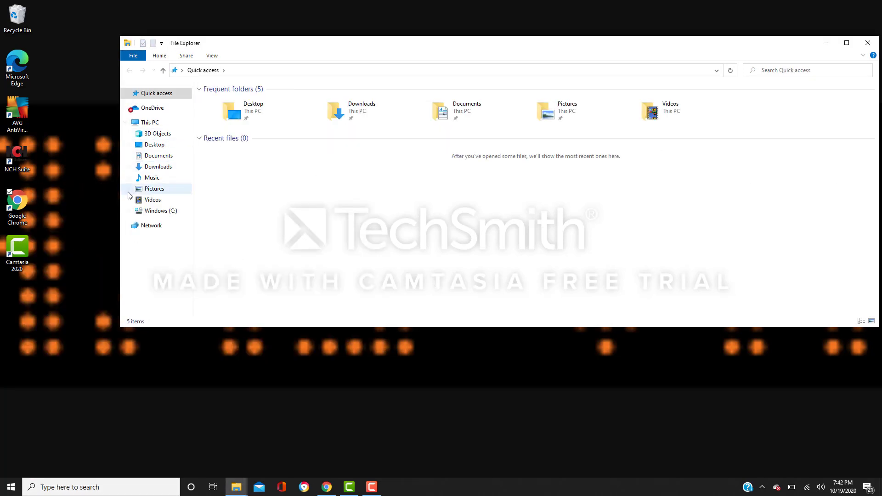
left_click_drag(118, 194, 1, 194)
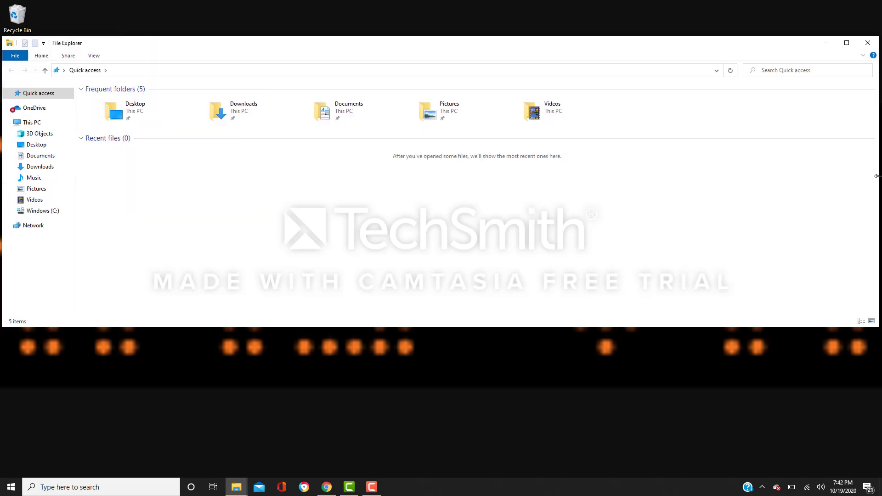
left_click_drag(862, 179, 521, 182)
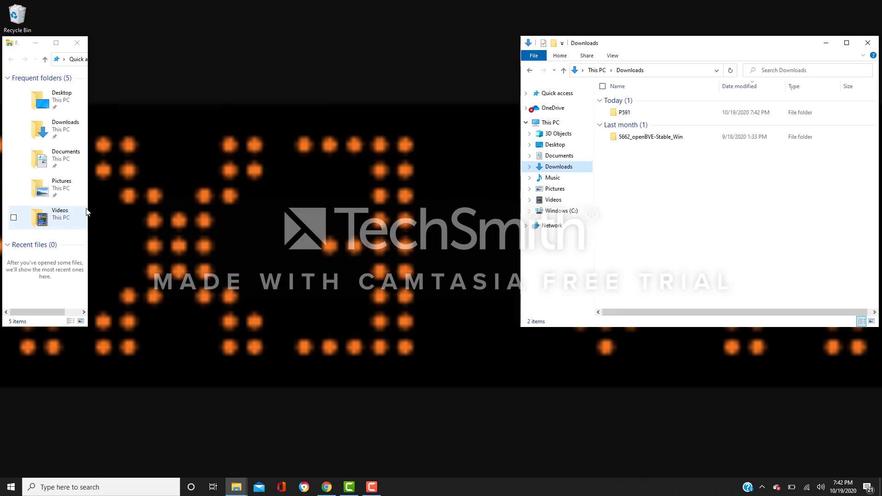
left_click(87, 213)
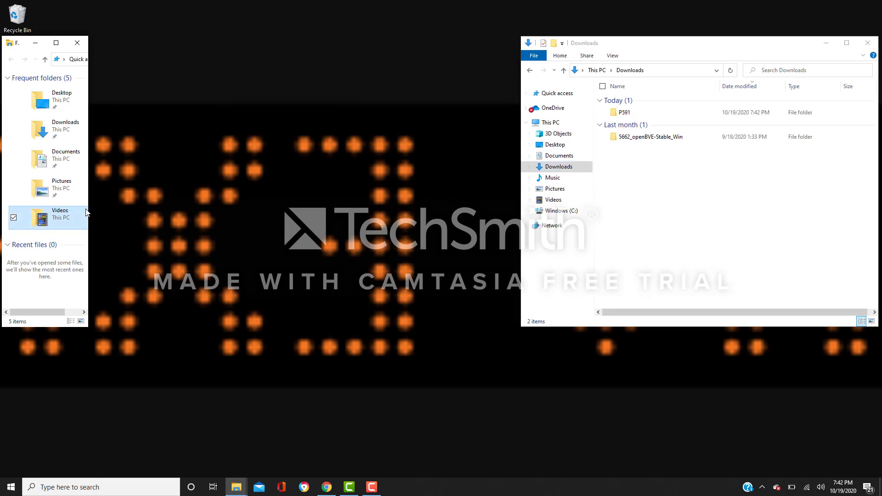
left_click(39, 295)
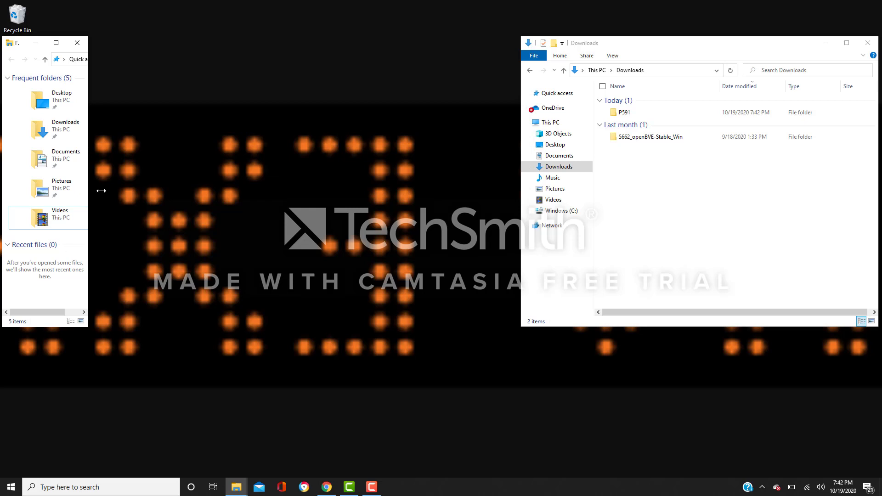
left_click_drag(101, 191, 494, 200)
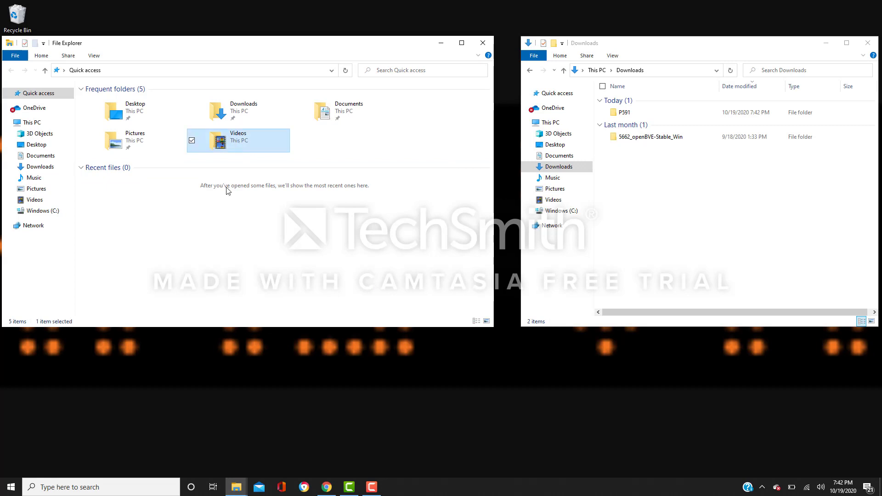
In the second window, open the Railway folder under Downloads > 5662_openBVE-Stable_Win > BVE > Stable > Userdata > LegacyContent
left_click(42, 166)
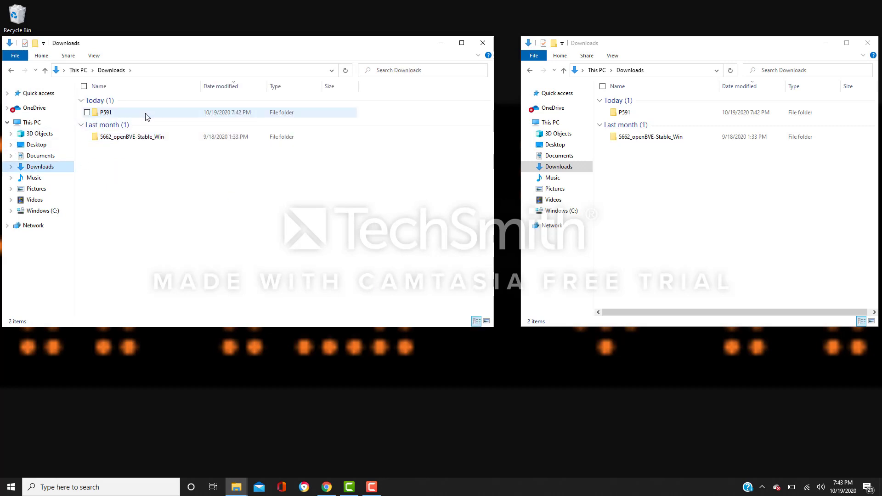
left_click(152, 138)
double_click(153, 138)
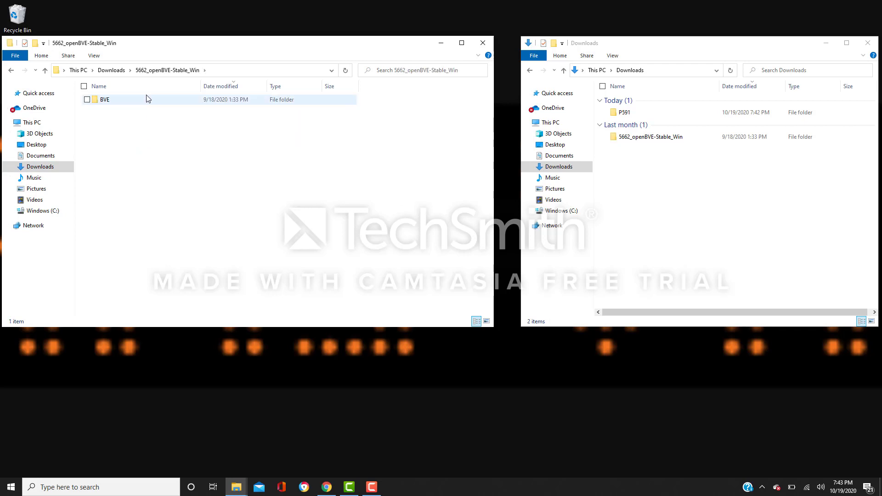
double_click(144, 98)
double_click(144, 100)
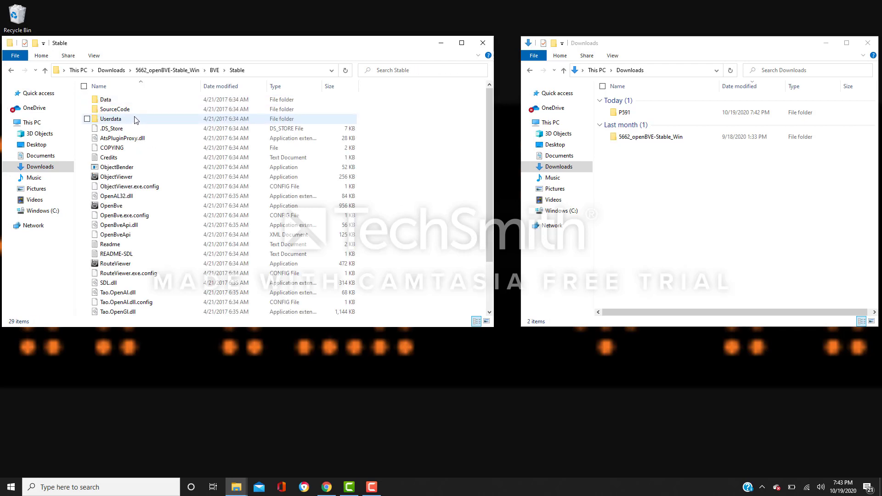
double_click(134, 119)
double_click(135, 119)
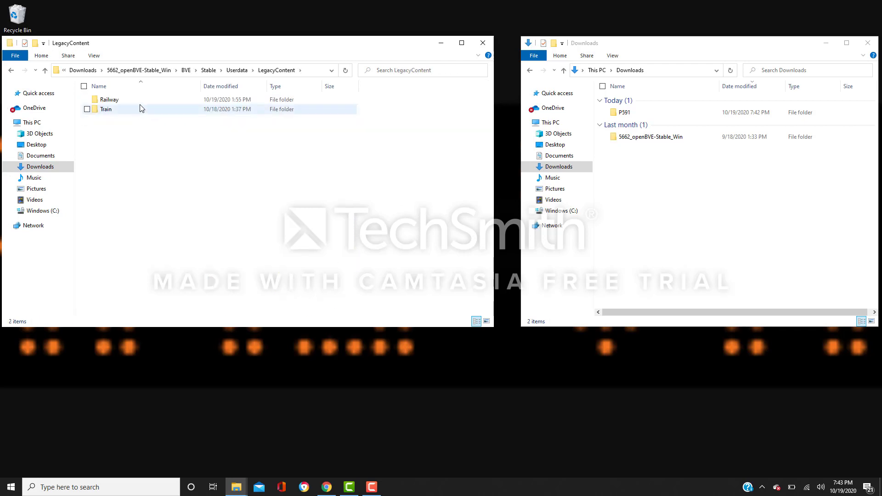
double_click(138, 107)
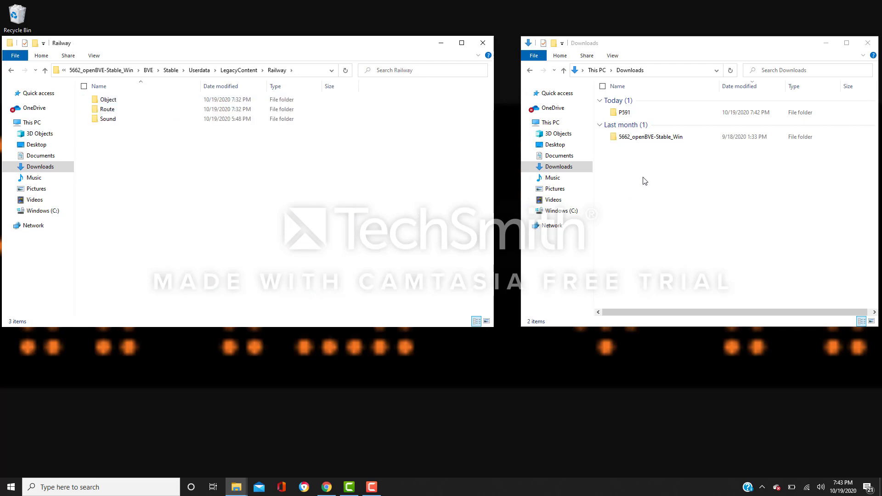
In the other Downloads window, open the extracted route's Railway folder inside P591 > P Line V0.2.0
double_click(663, 113)
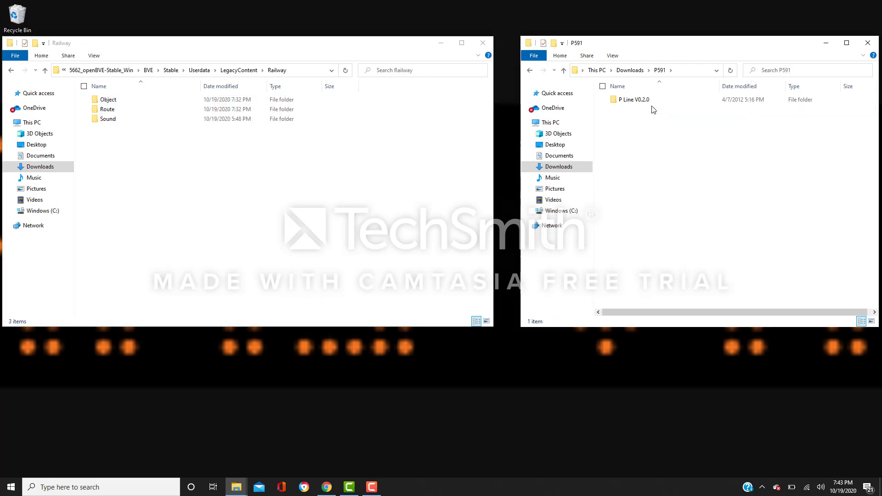
double_click(649, 108)
double_click(649, 101)
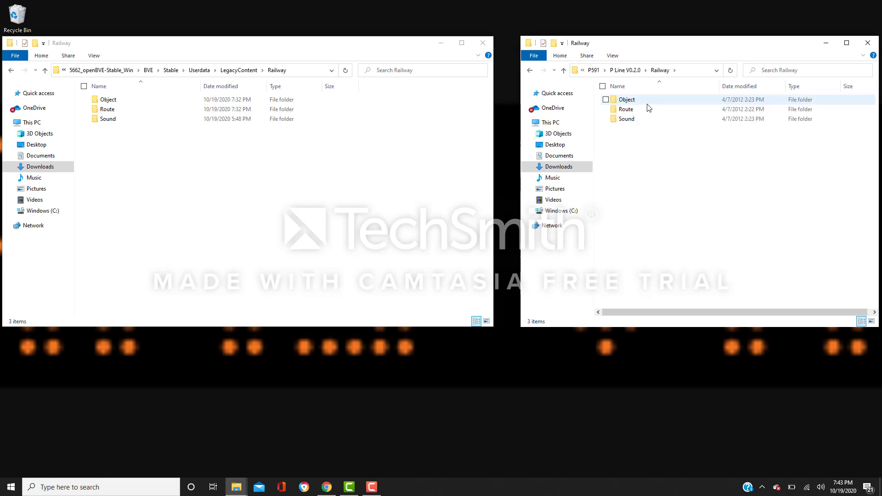
Move the route's Ditmars Blvd object folder into openBVE's Object folder, replacing same-named files, and return to the route's Railway folder
double_click(649, 102)
left_click_drag(648, 132, 263, 103)
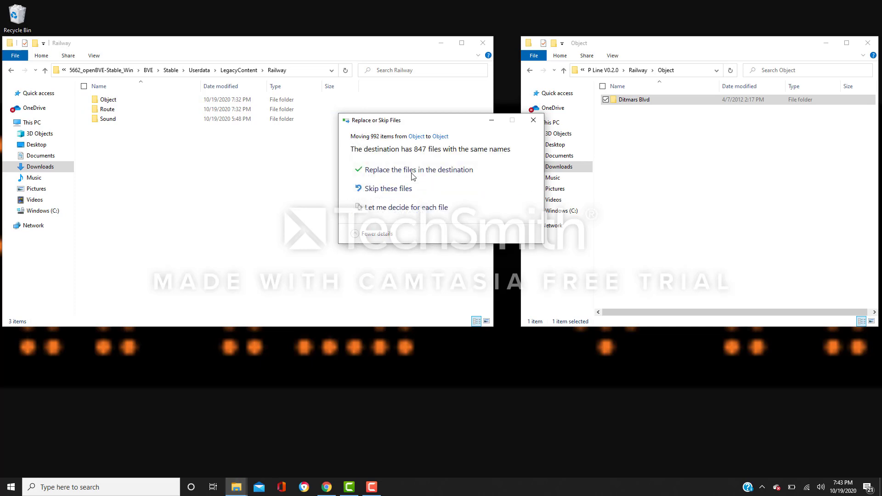
left_click(412, 171)
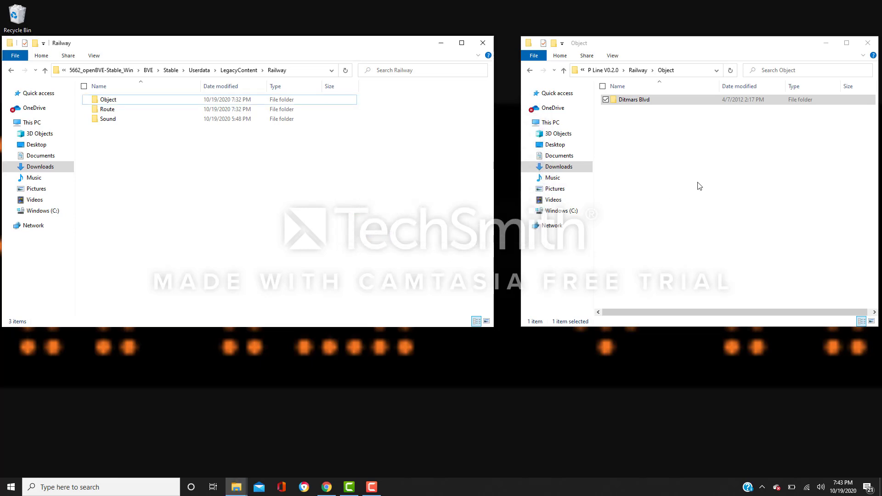
left_click(682, 176)
left_click(564, 71)
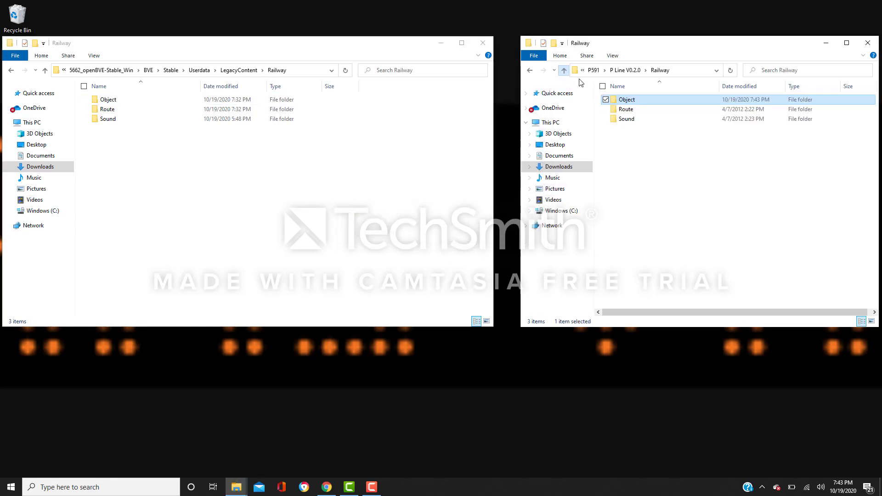
Move the route's NYCT-P (V2) folder from its Route folder into openBVE's Route folder, and return to the route's Railway folder
double_click(626, 109)
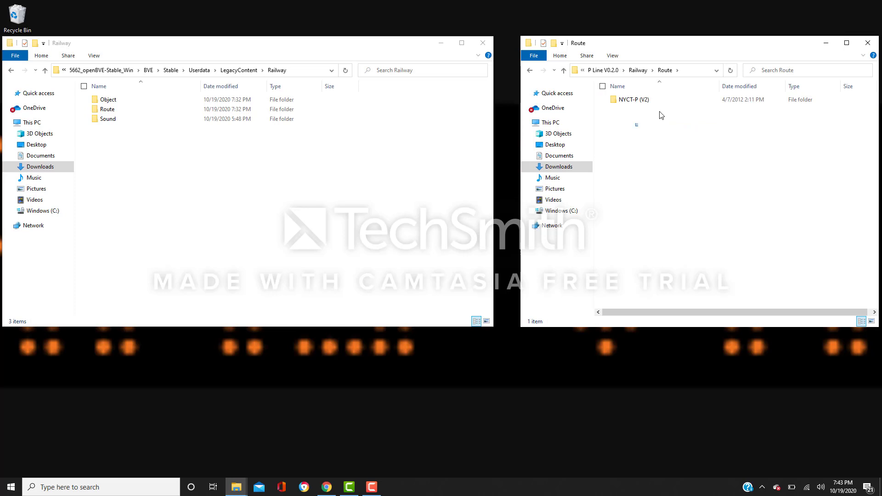
left_click_drag(685, 99, 264, 113)
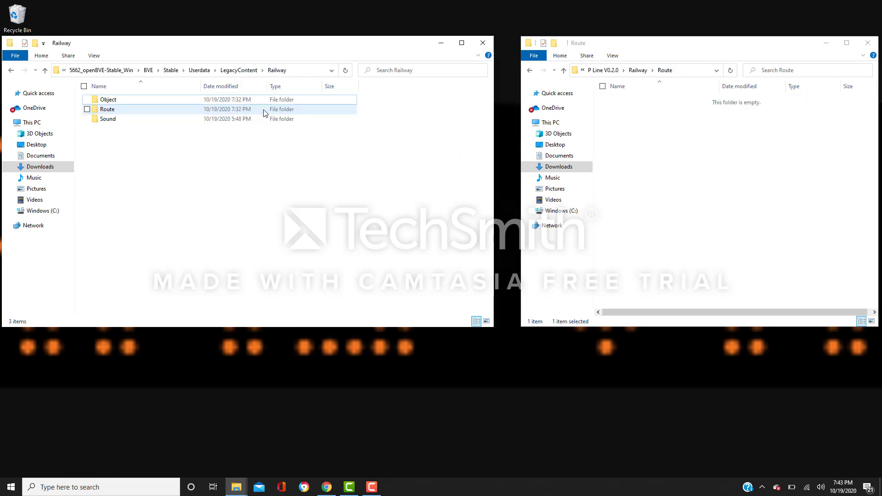
left_click(564, 70)
Move the contents of the route's Sound folder into openBVE's Sound folder, and return to the route's Railway folder
double_click(660, 118)
left_click_drag(655, 131, 258, 123)
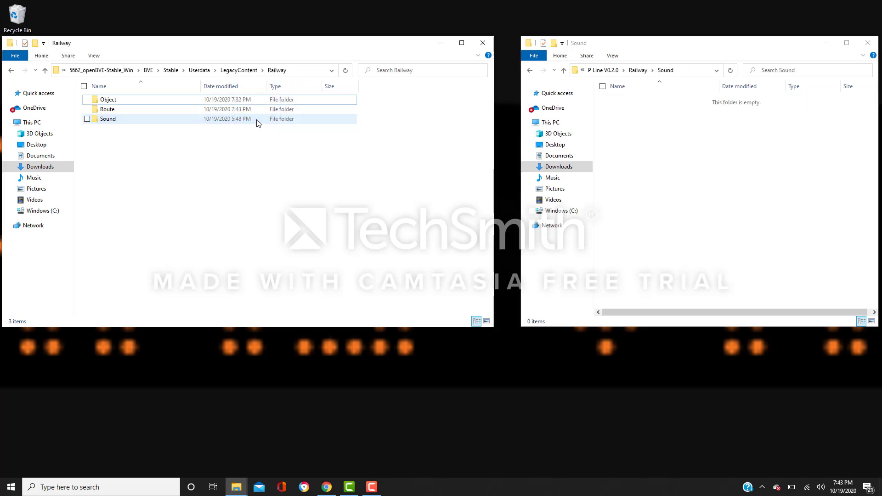
left_click(565, 70)
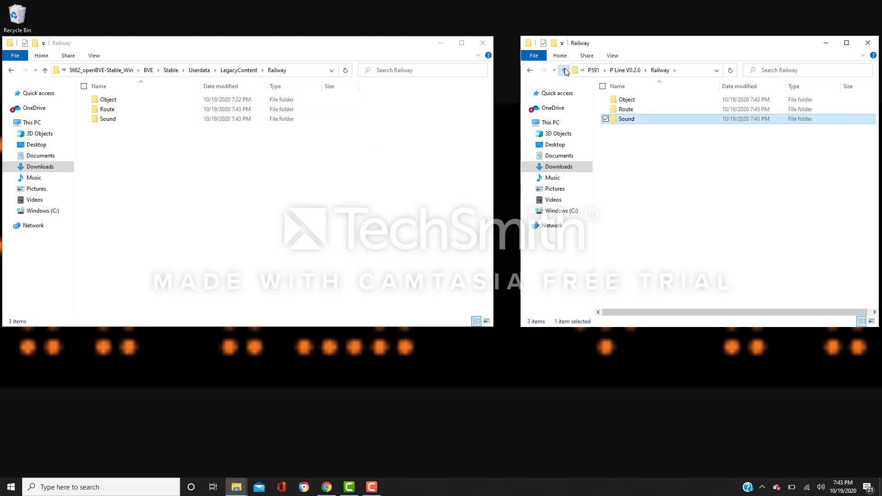
Go back up to Downloads and delete the leftover extracted P591 folder
left_click(564, 71)
left_click(564, 70)
left_click(564, 70)
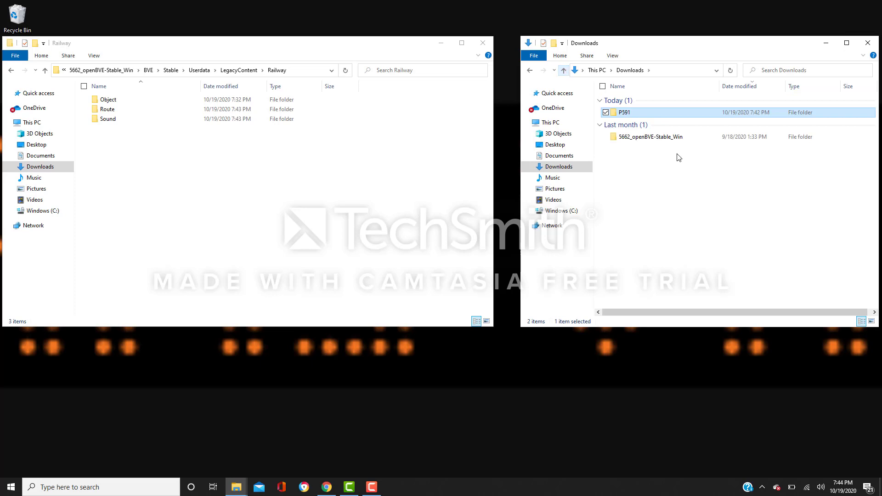
key("Delete")
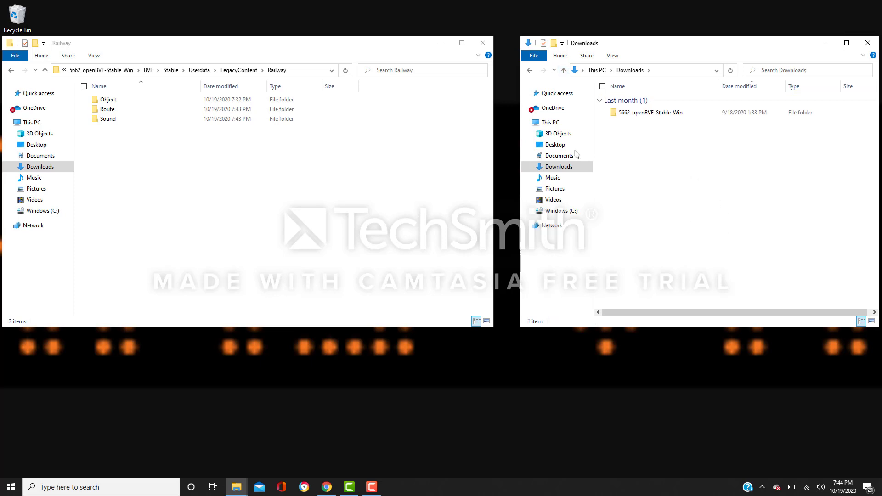
Close both File Explorer windows
left_click(557, 93)
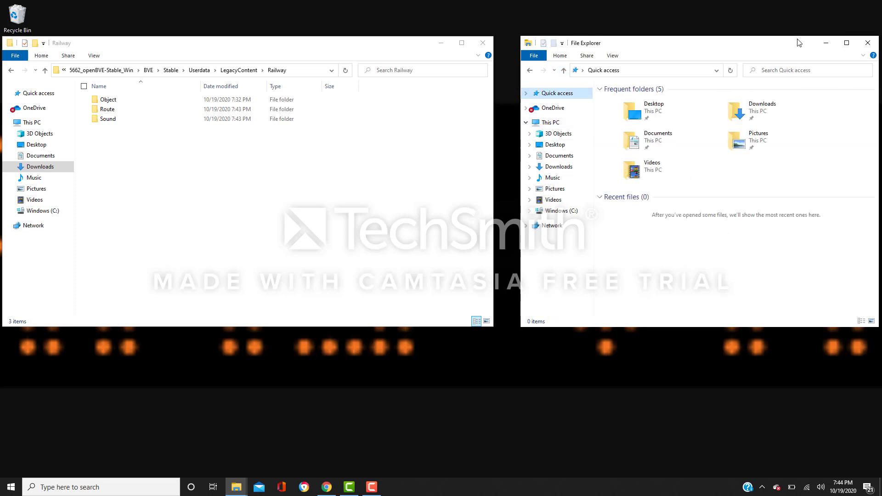
left_click(868, 44)
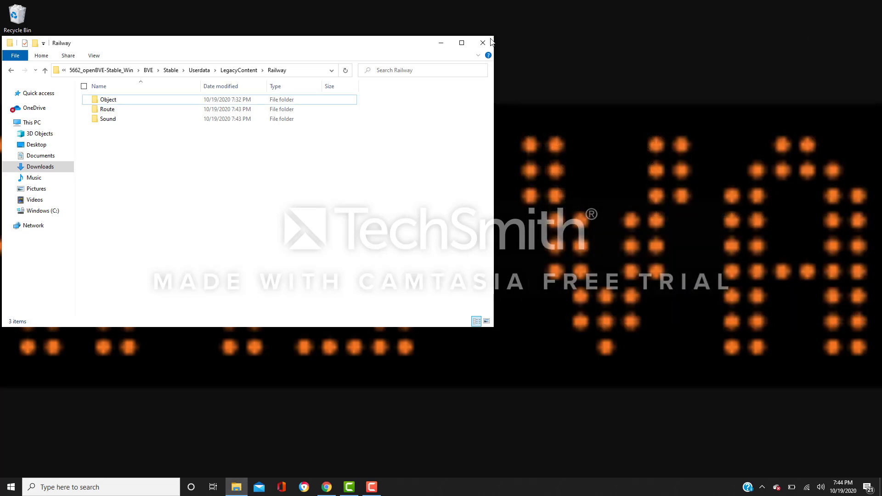
left_click(485, 41)
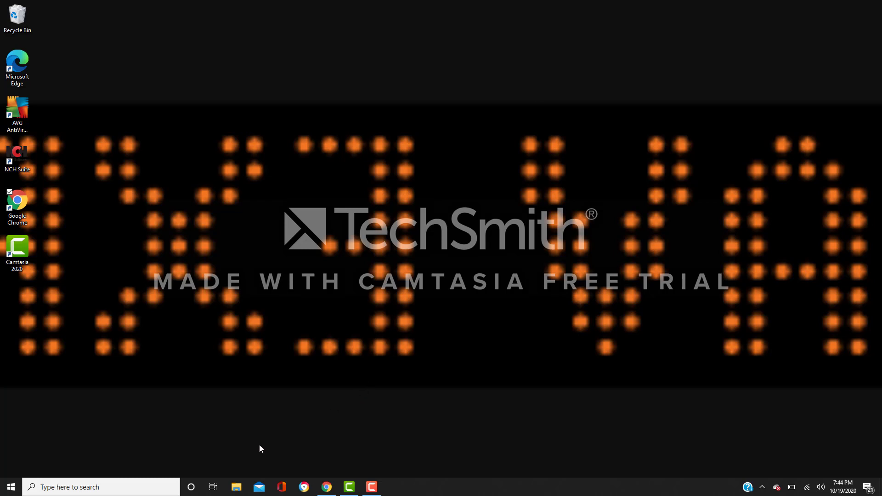
Reopen File Explorer maximized, check the contents of Downloads and Quick access, and dismiss the window
left_click(236, 486)
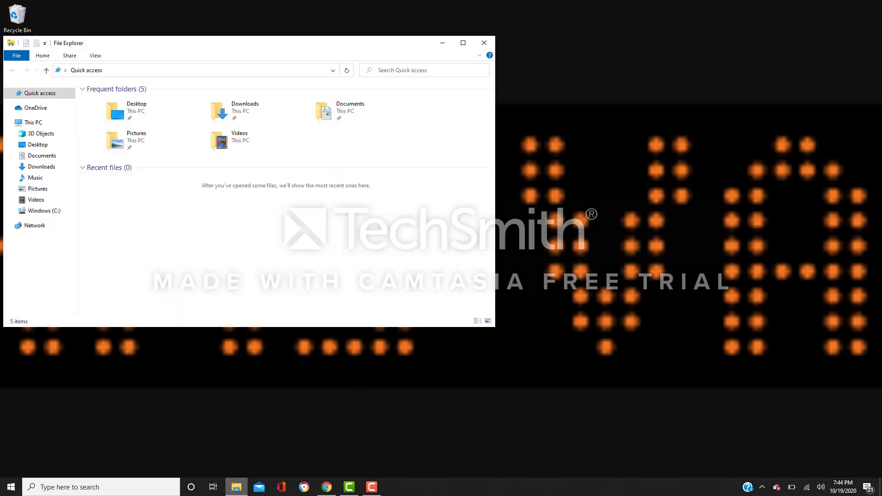
left_click(463, 43)
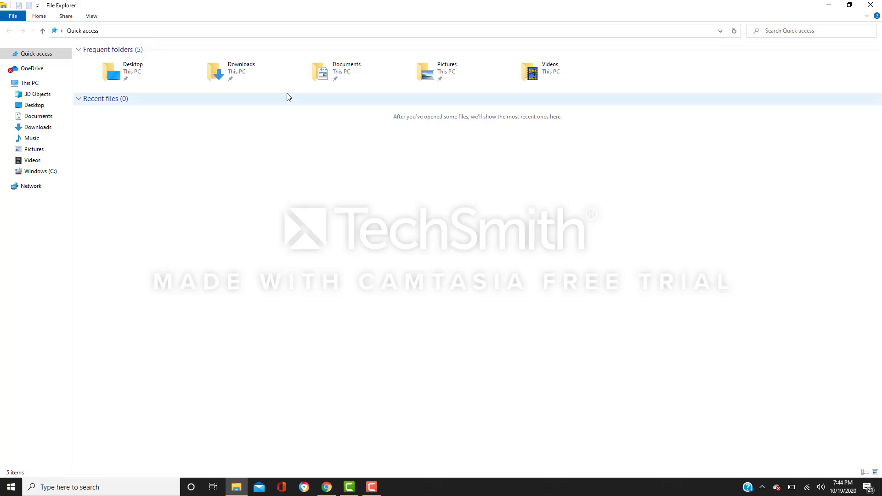
left_click(31, 128)
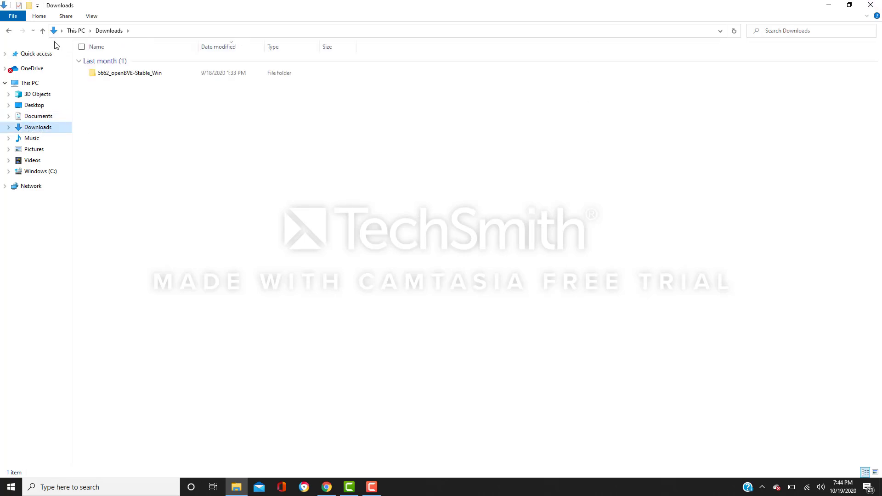
left_click(22, 56)
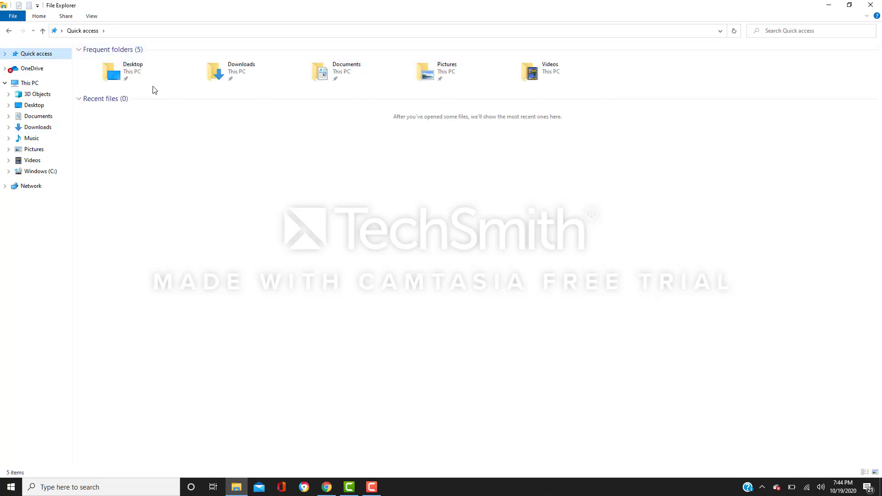
left_click(47, 127)
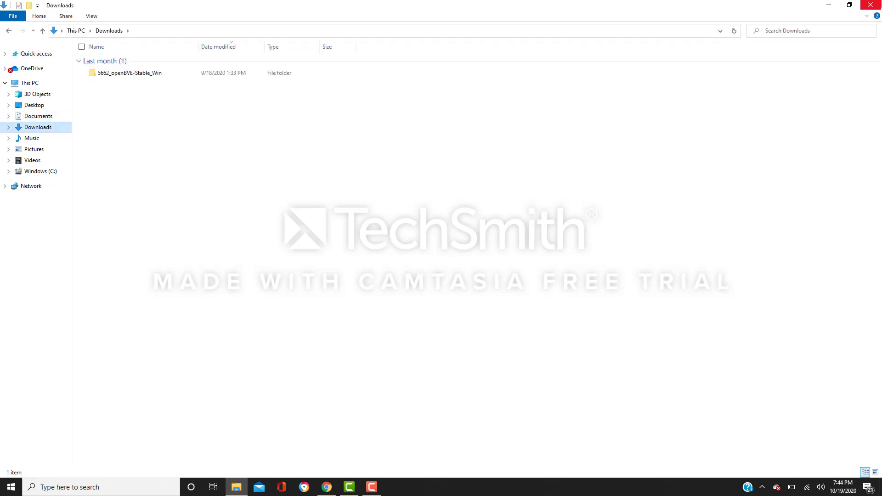
left_click(828, 4)
left_click(372, 485)
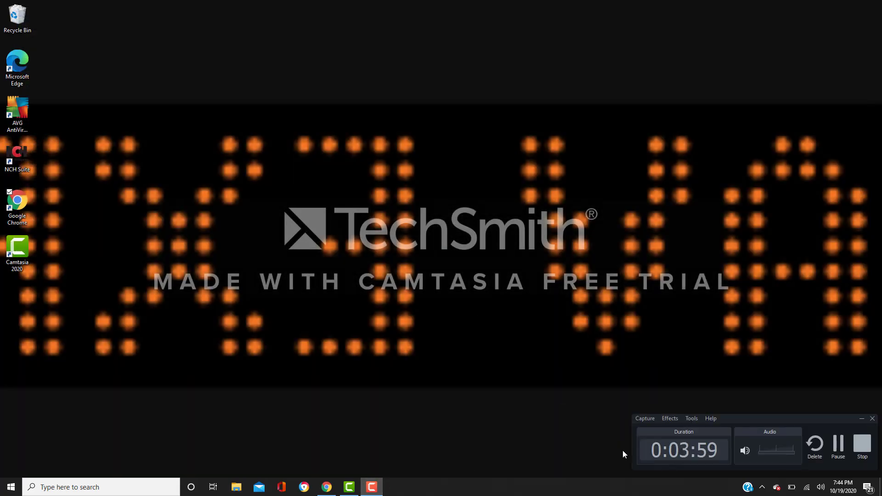